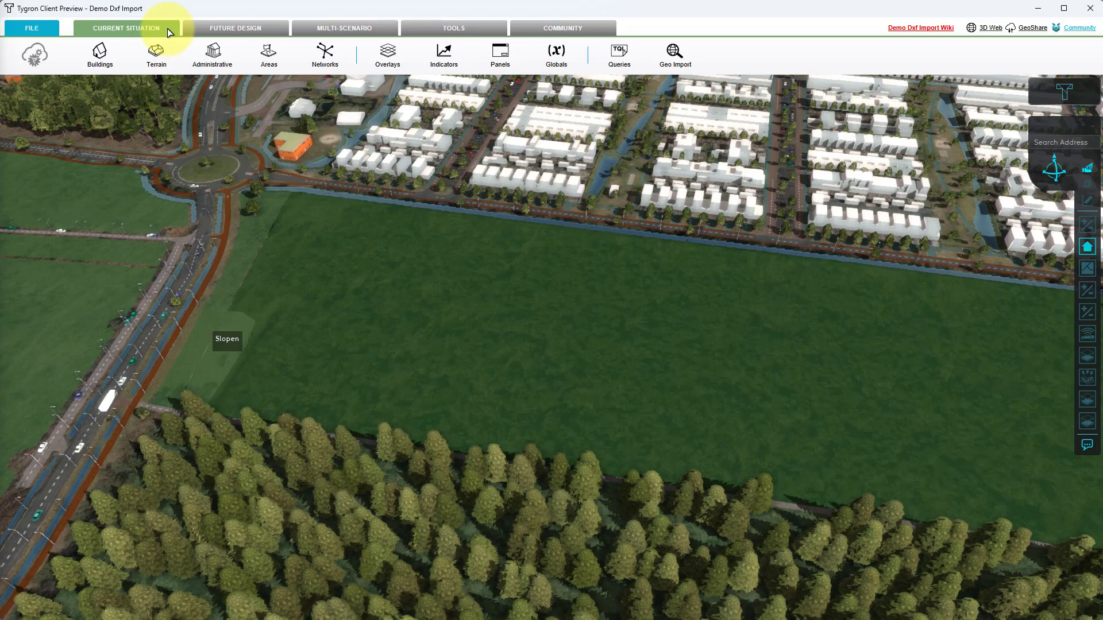
Step: Open the Demo Dxf Import project details to view its export CRS, EPSG:28992 Amersfoort / RD New
click(39, 28)
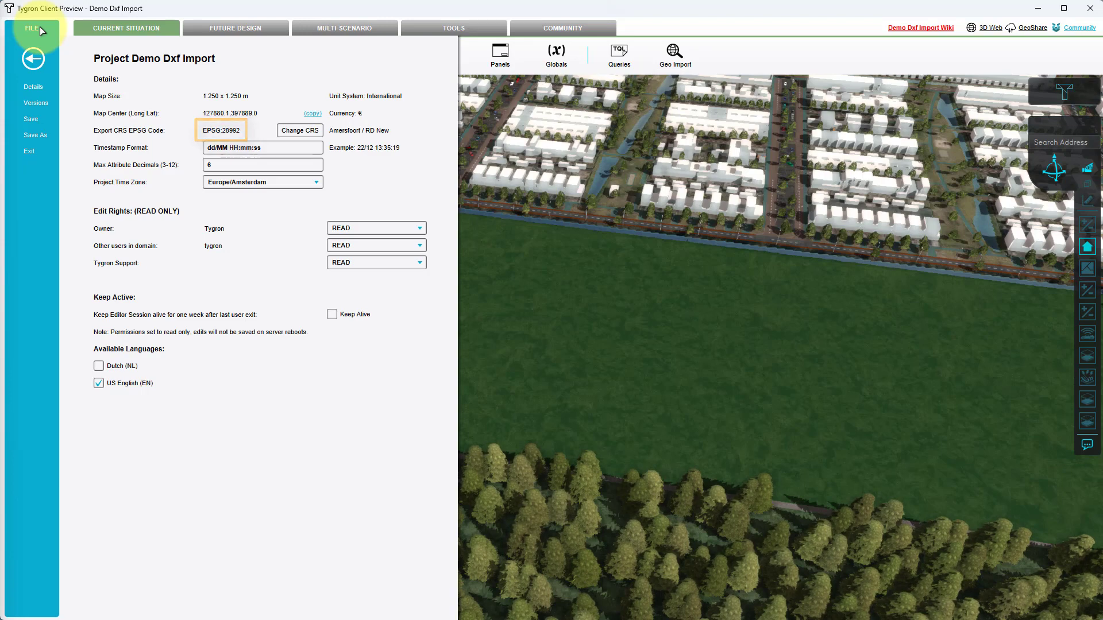
Step: Reopen the project details and bring up the Select CRS list of coordinate systems
click(40, 26)
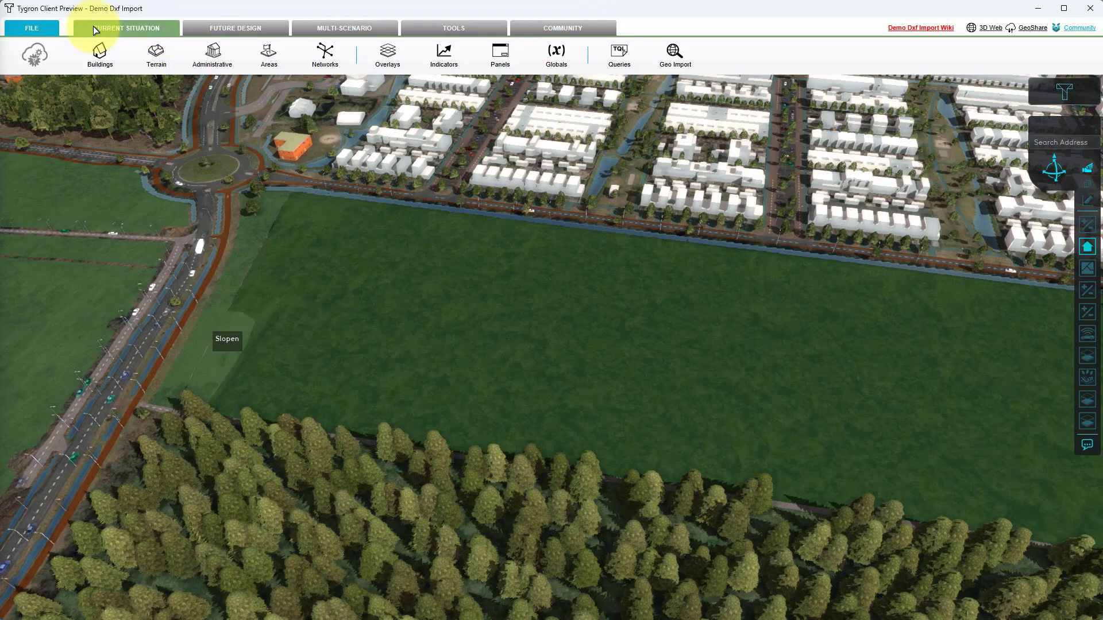
click(40, 29)
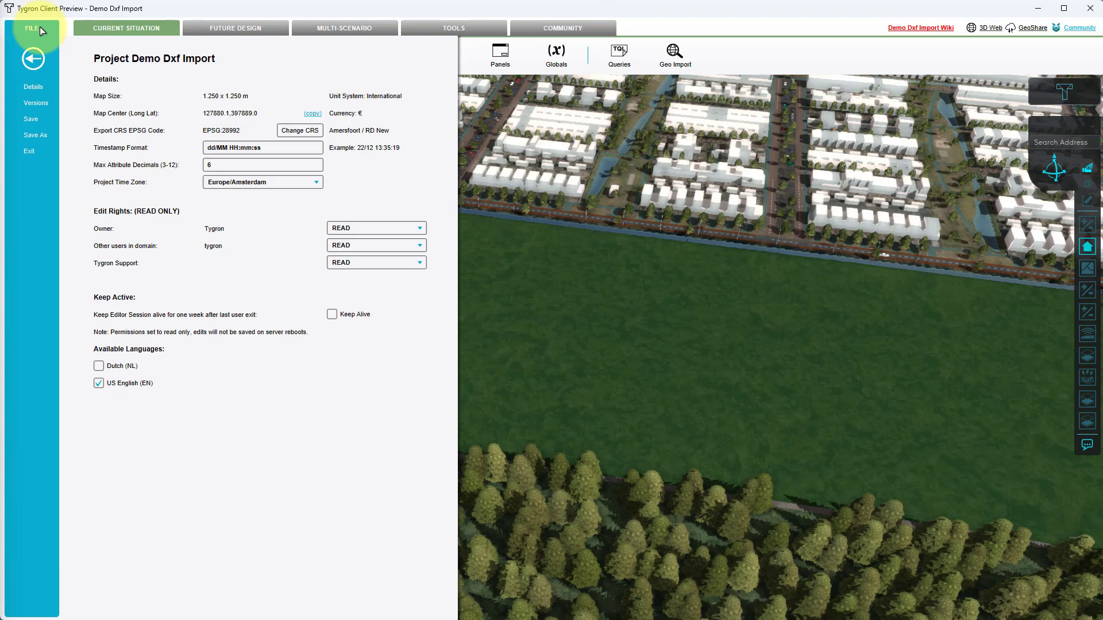
click(304, 136)
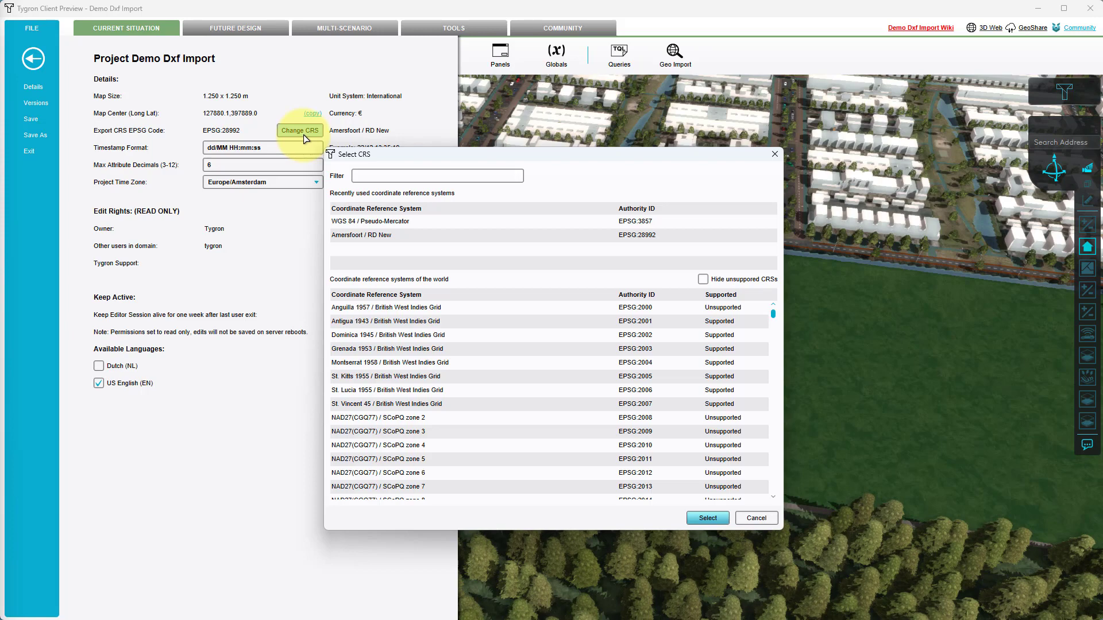
Step: Set the export CRS to EPSG:4326 WGS 84 and copy the map centre latitude and longitude
click(370, 177)
text(4326)
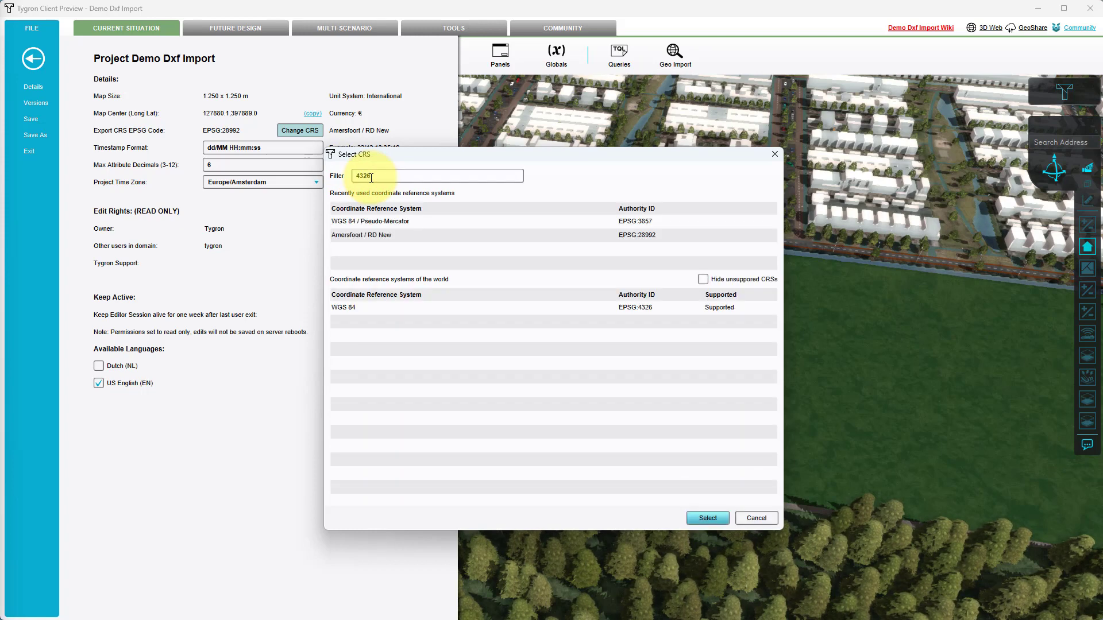
click(352, 313)
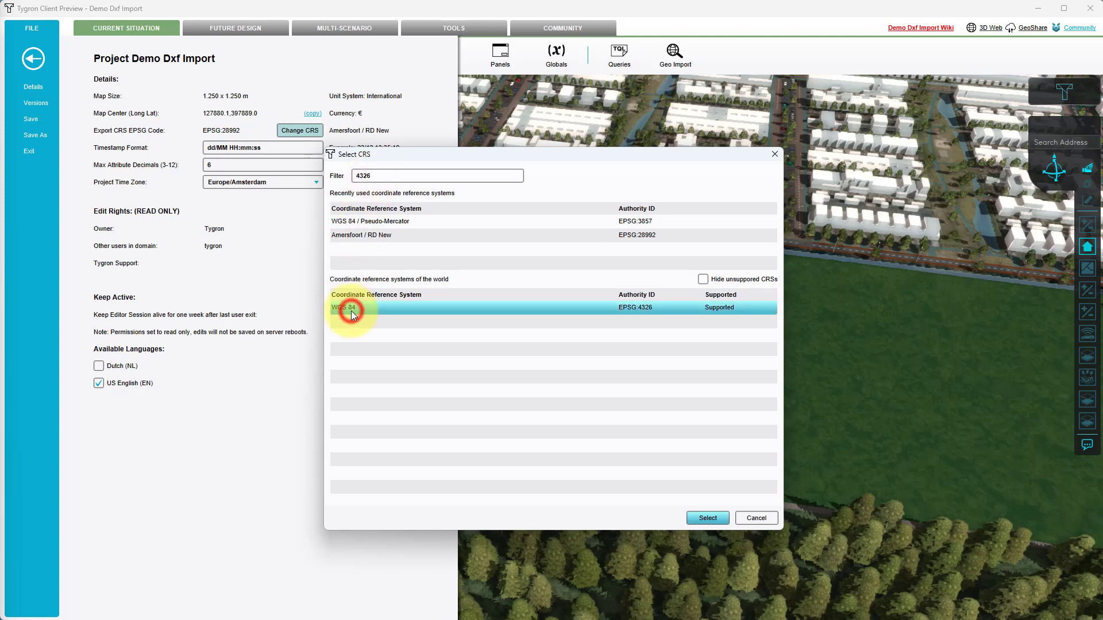
click(705, 522)
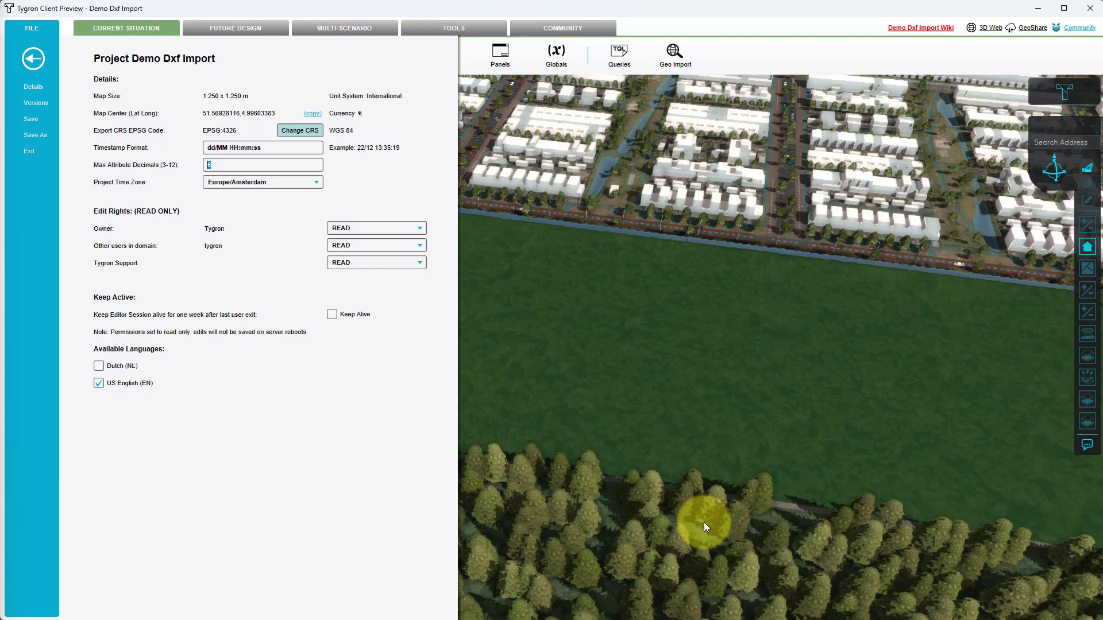
click(313, 114)
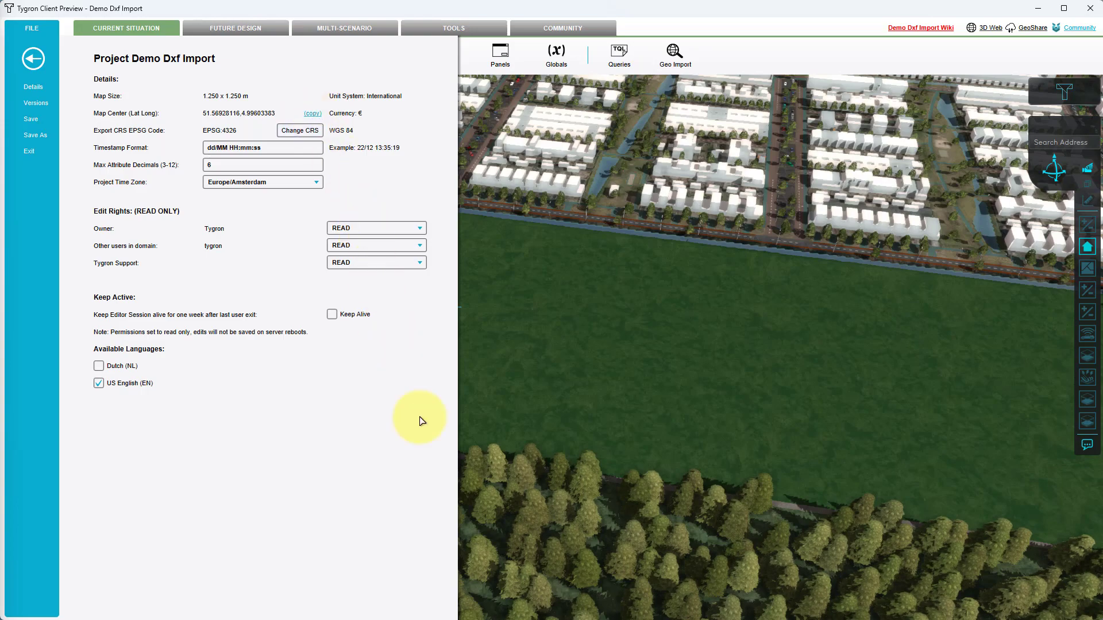
click(462, 618)
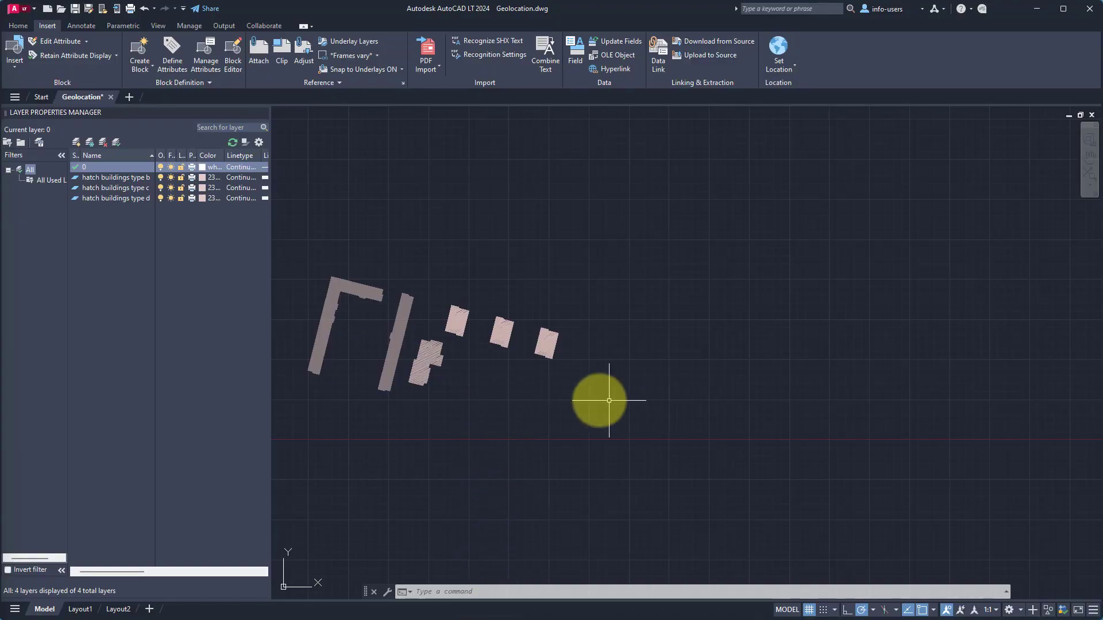
Step: Set the drawing location from the map by dropping a marker at 51.569281, 4.996034
middle_drag(517, 396, 650, 407)
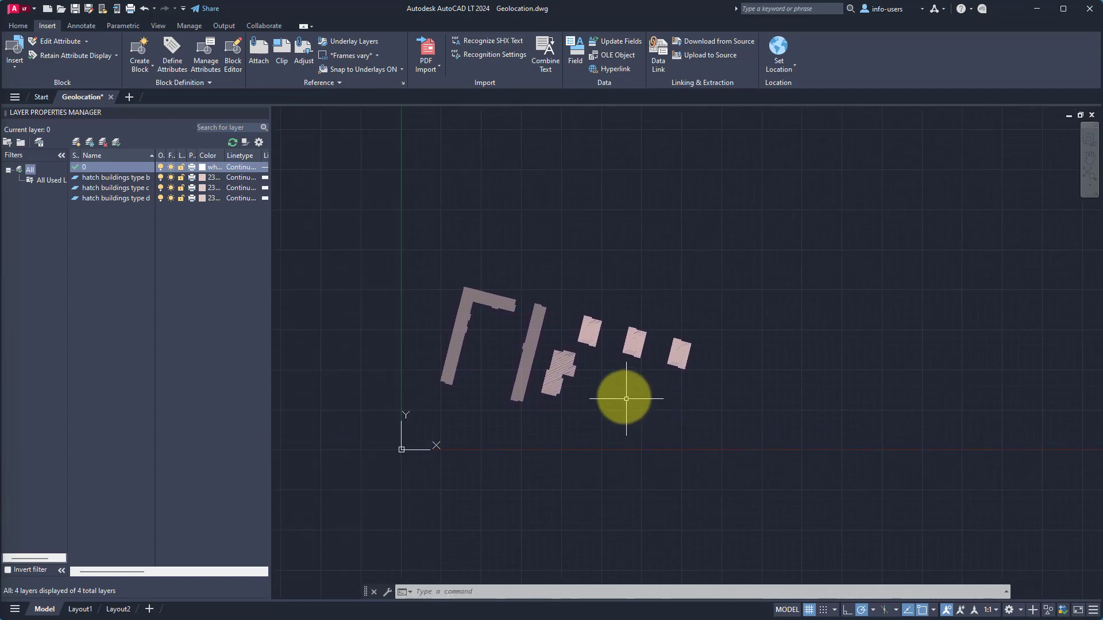
click(52, 30)
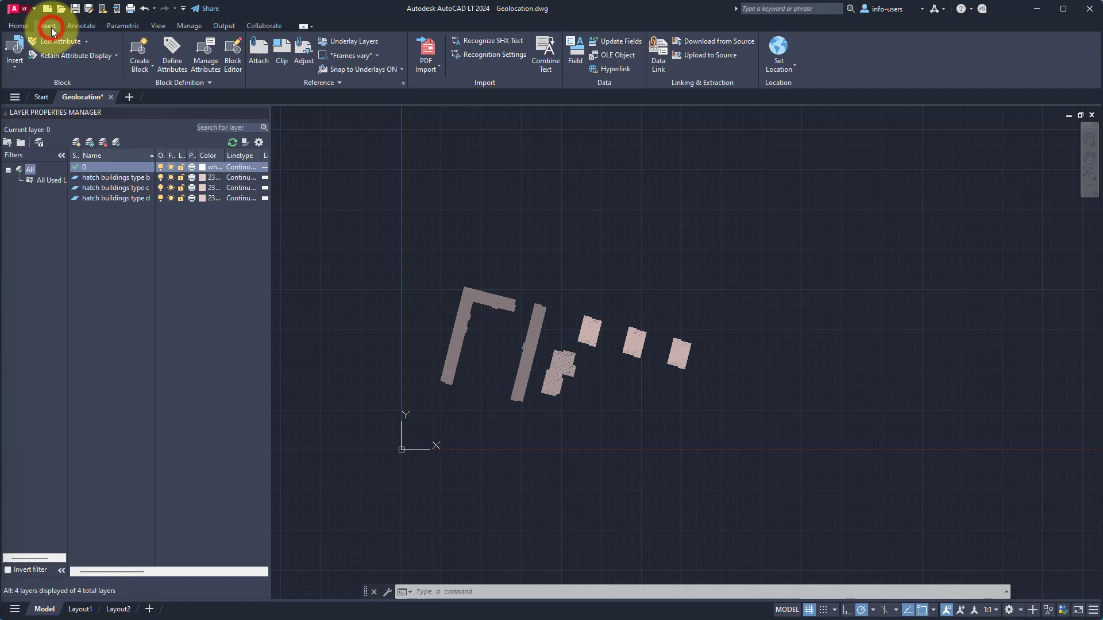
click(779, 39)
click(786, 87)
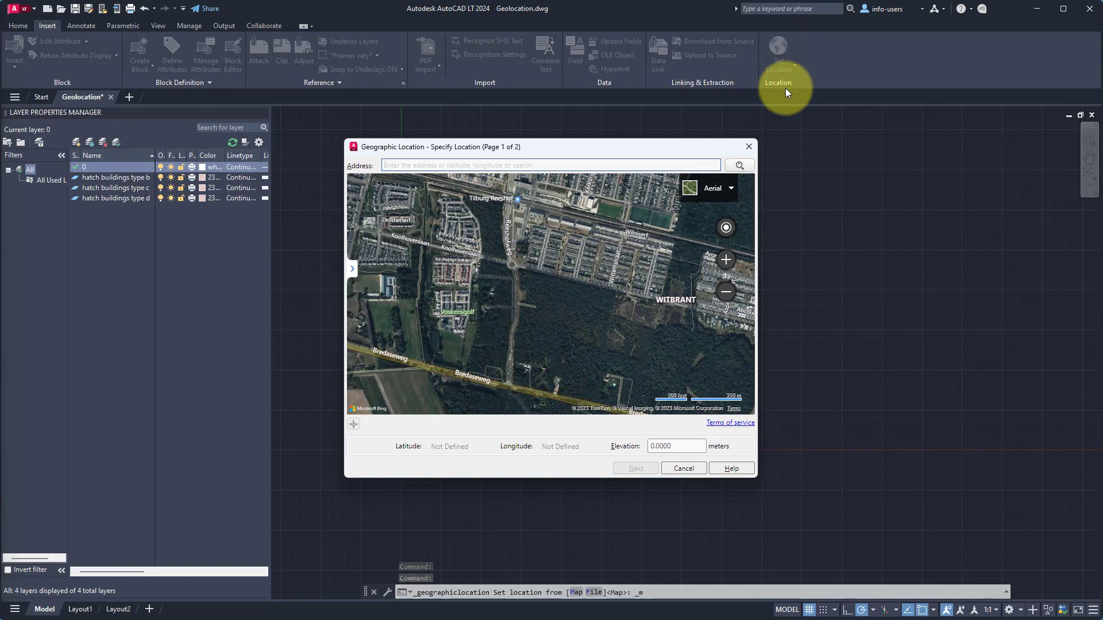
click(480, 165)
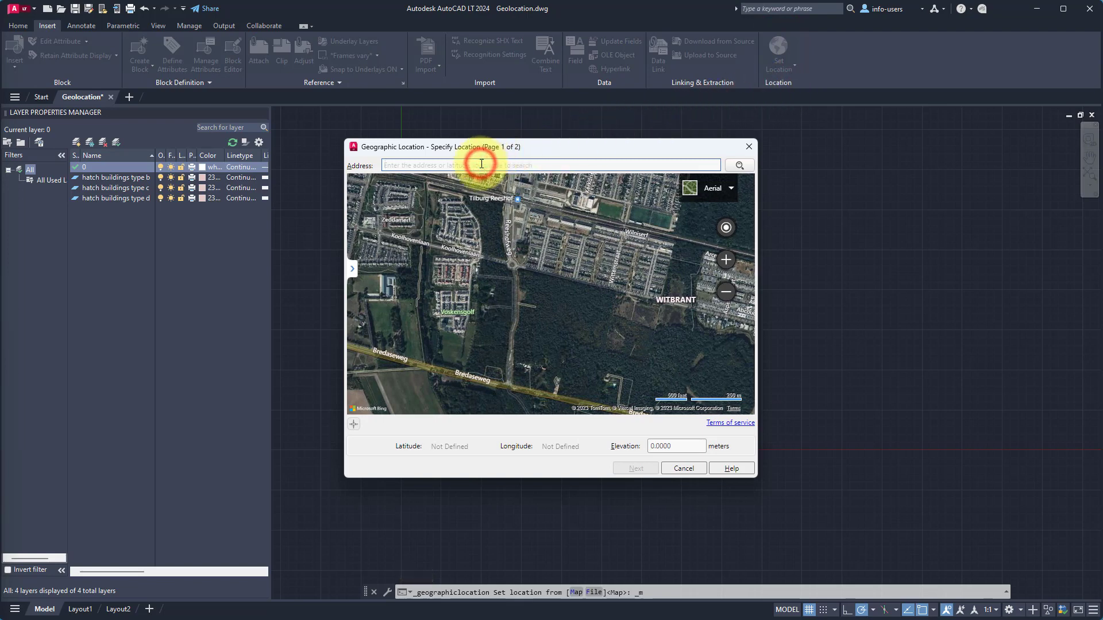
text(51.56928116,4.99603383)
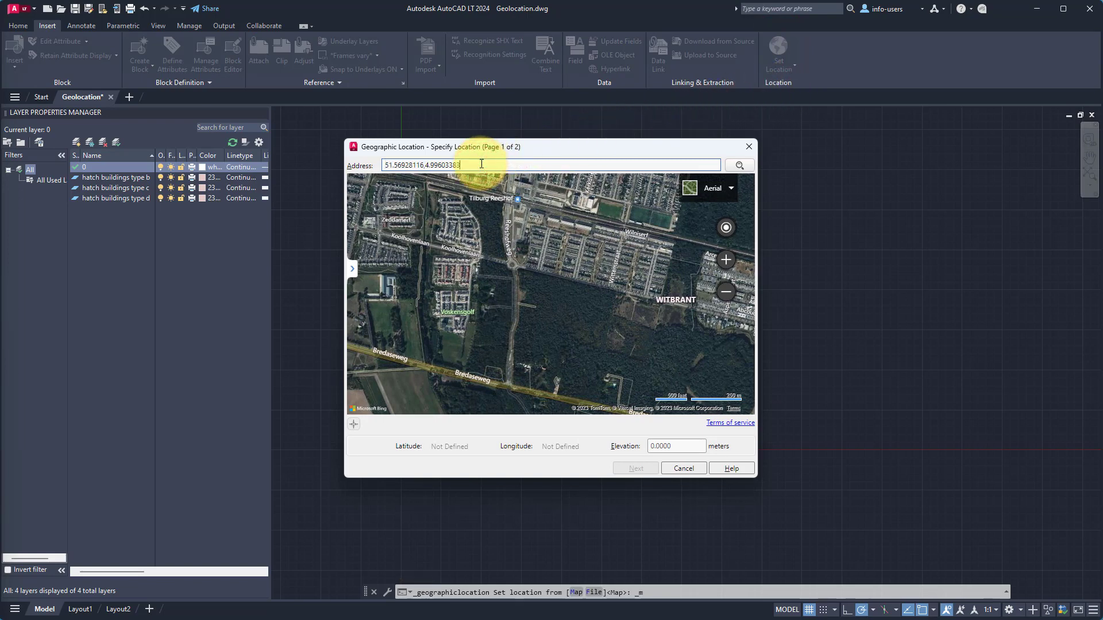
key(Return)
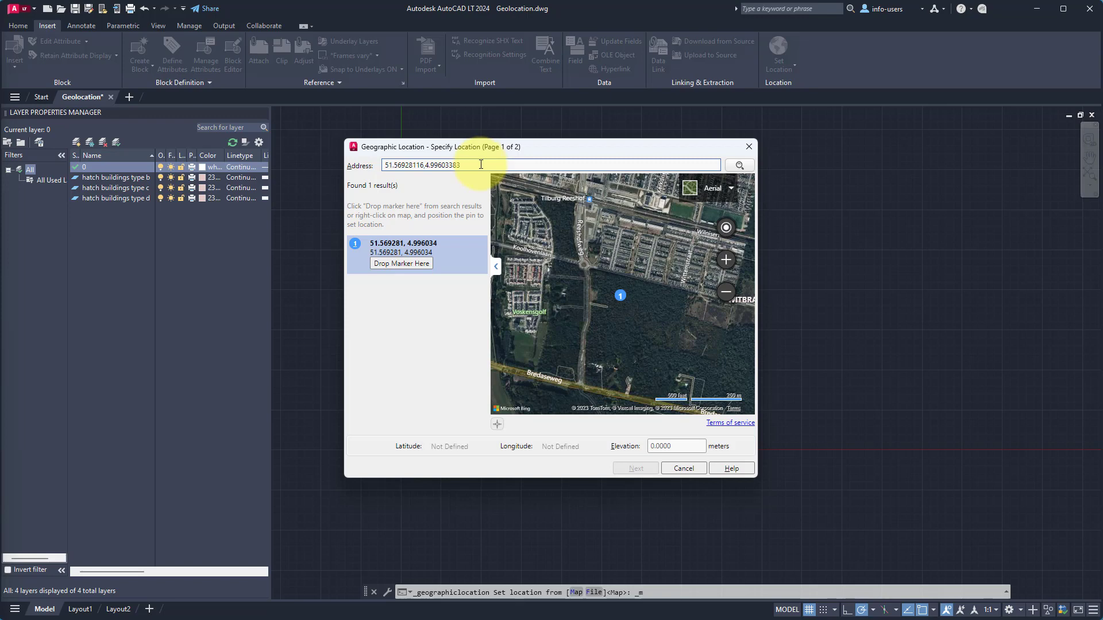
click(424, 265)
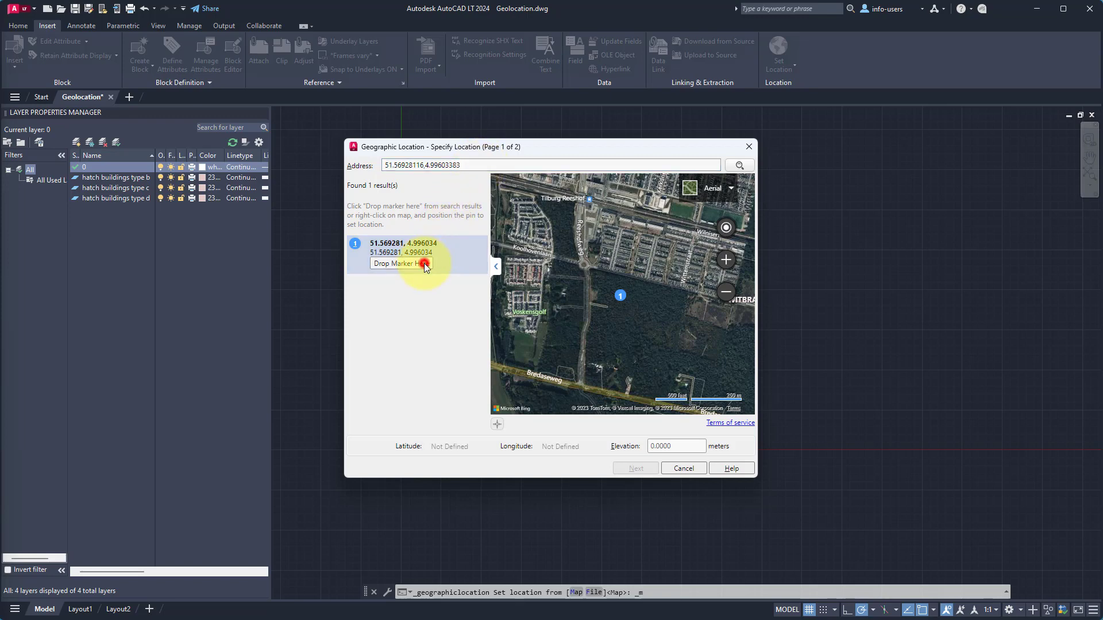
click(643, 468)
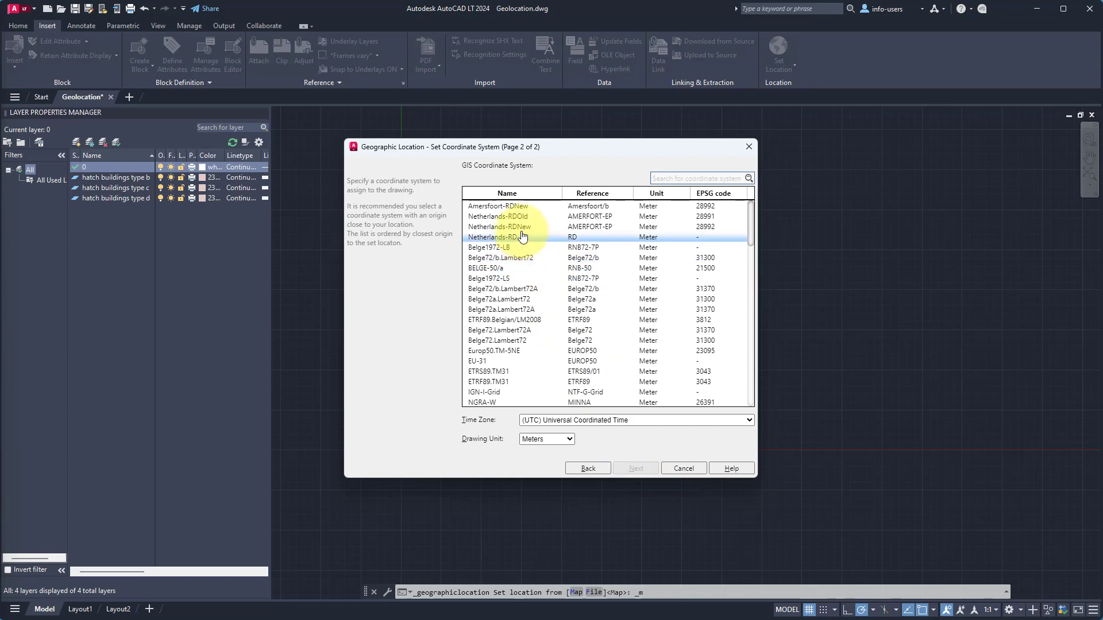
Step: Assign Amersfoort-RDNew as the drawing's coordinate system and return to Tygron's project details
click(521, 206)
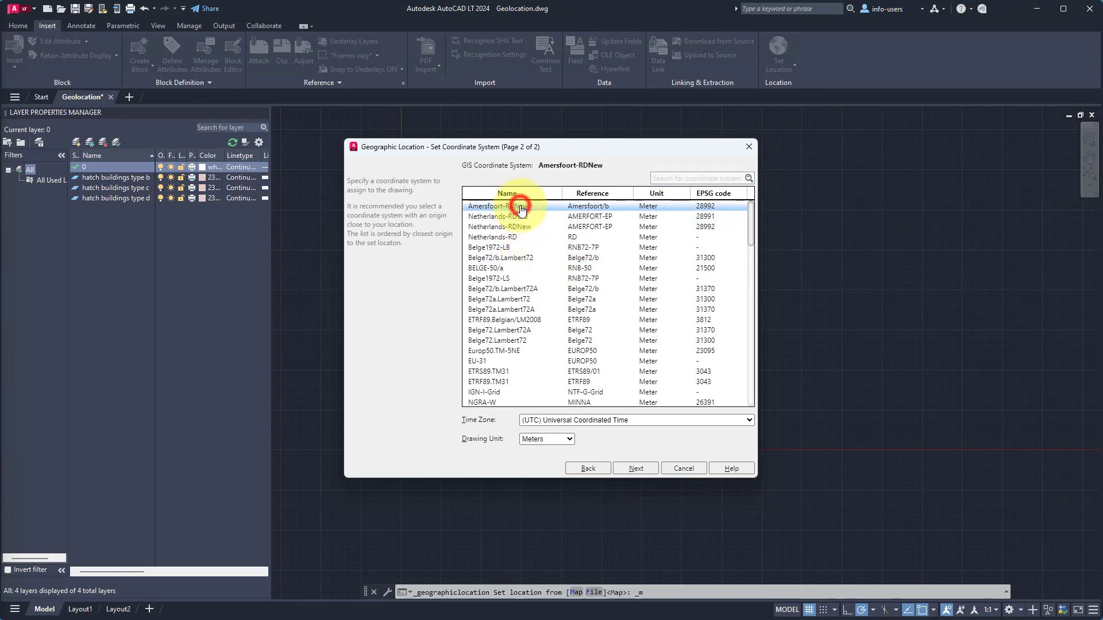
click(628, 469)
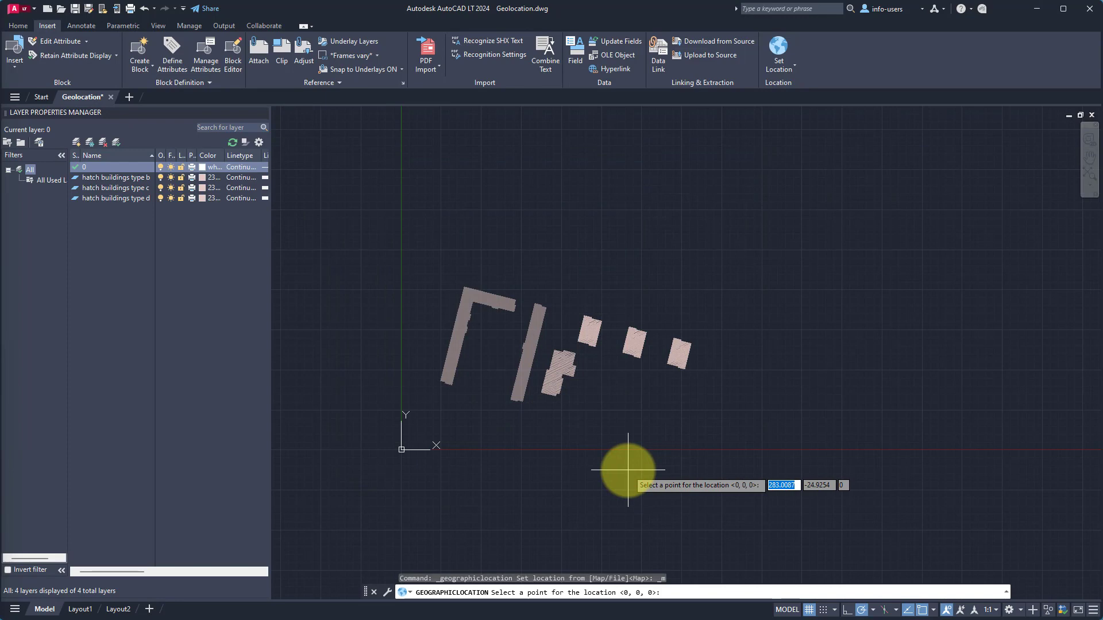
click(505, 563)
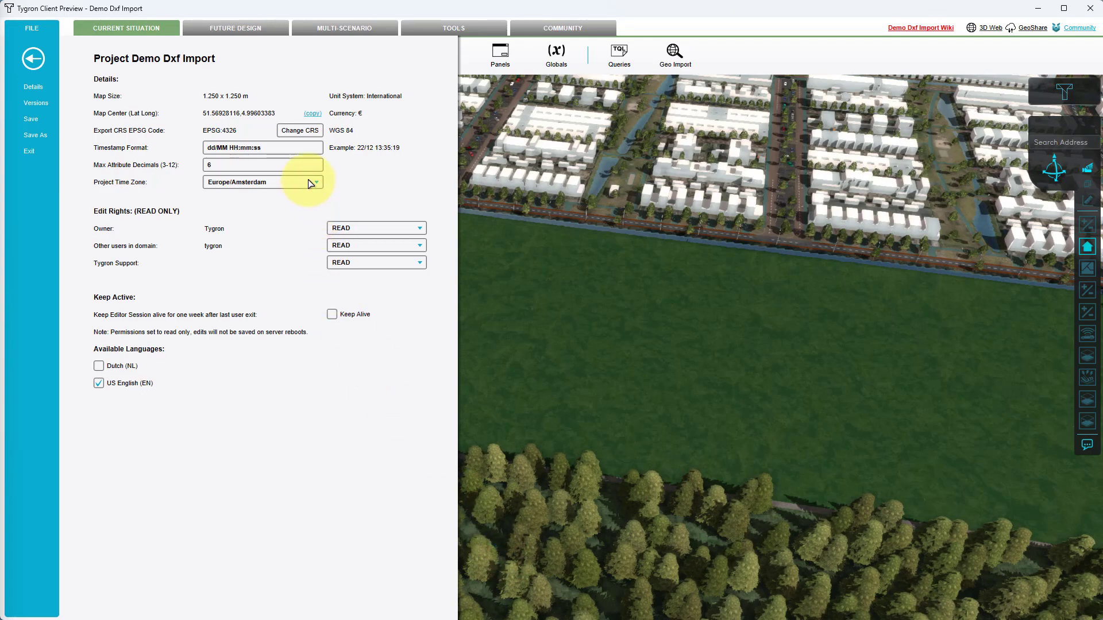
Step: Switch Tygron's export CRS back to Amersfoort / RD New and copy the map centre coordinates
click(301, 131)
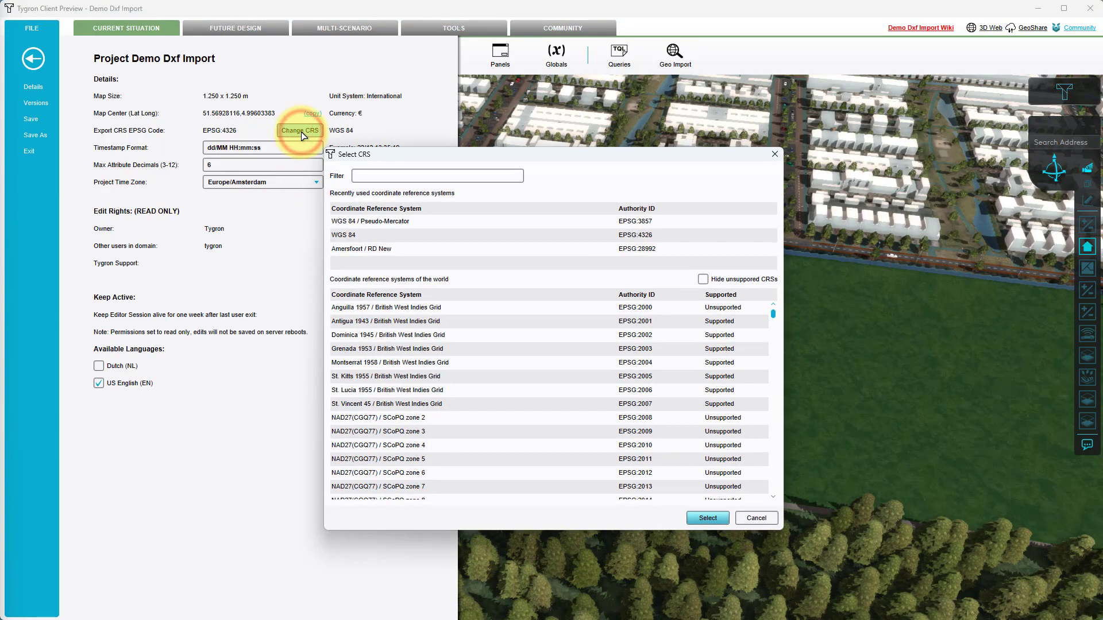
click(356, 251)
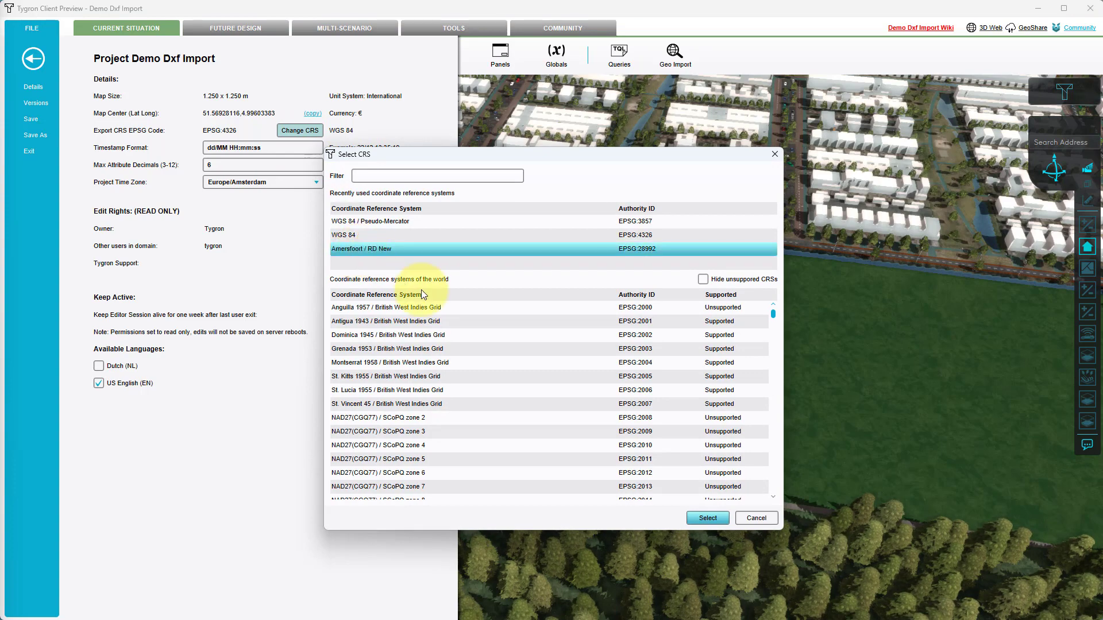
click(698, 521)
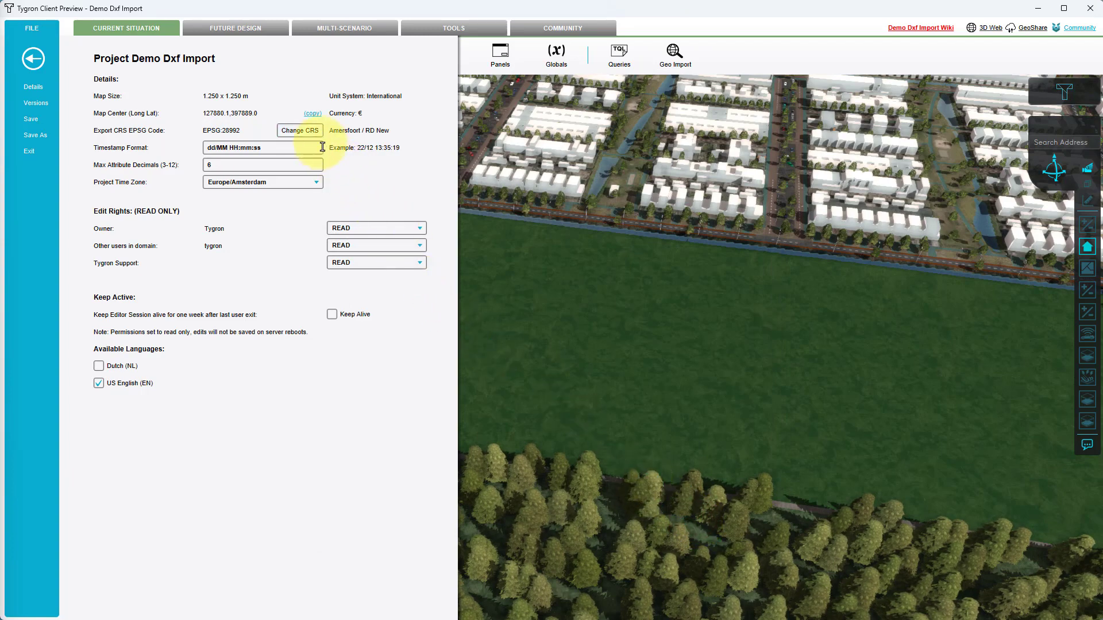
click(313, 114)
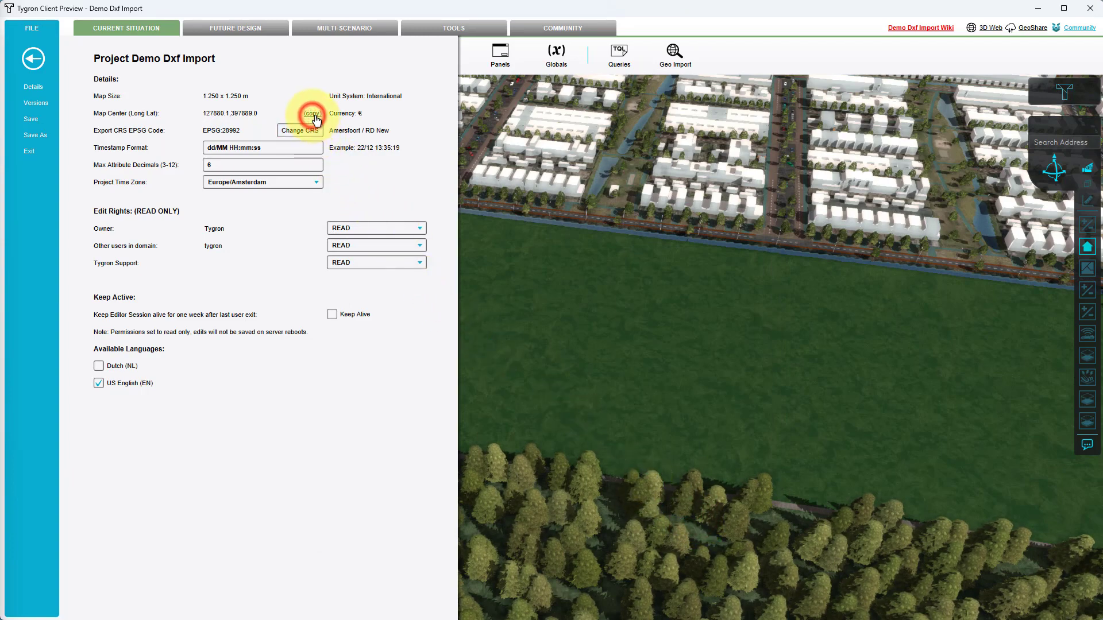
click(475, 618)
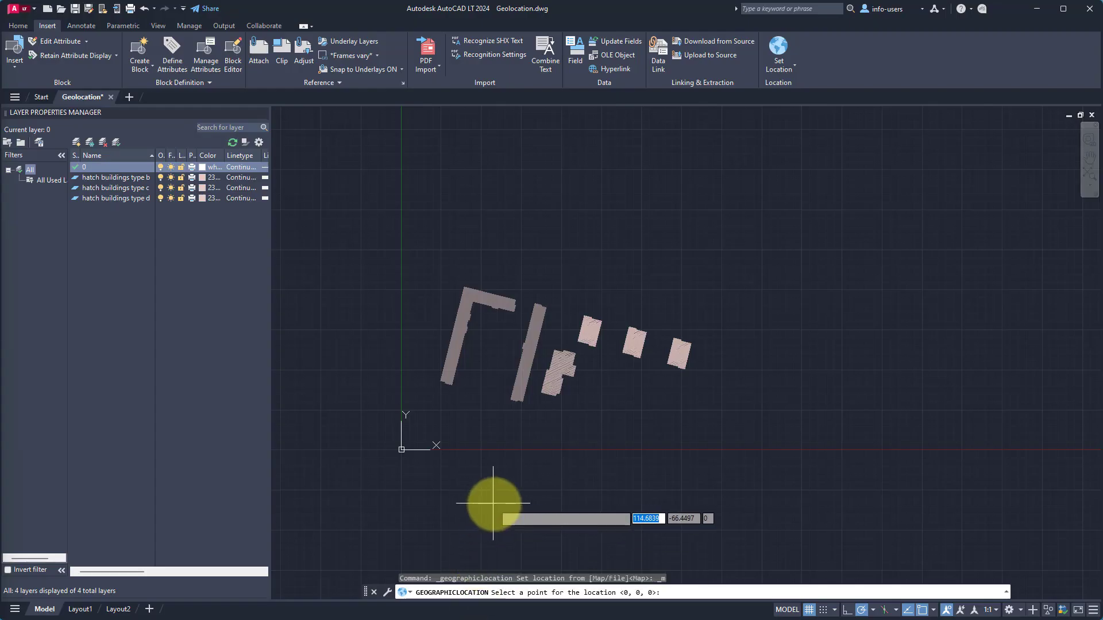
Step: Paste 127880.1,397889.0 as the location point and accept the default 90° north direction
click(675, 592)
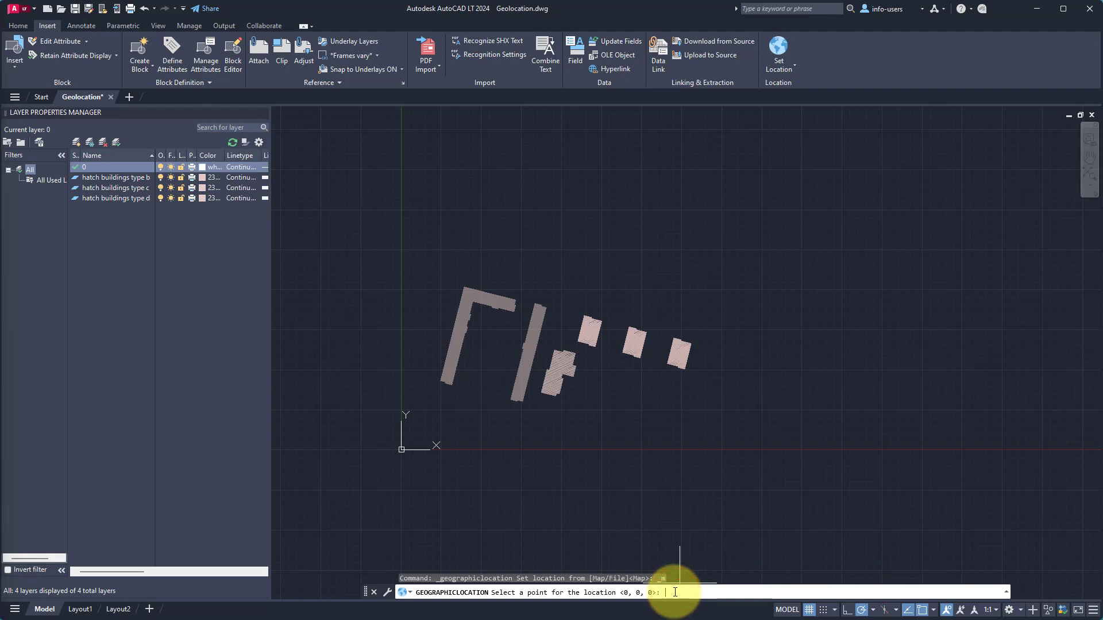
text(127880.1,397889.0)
key(Return)
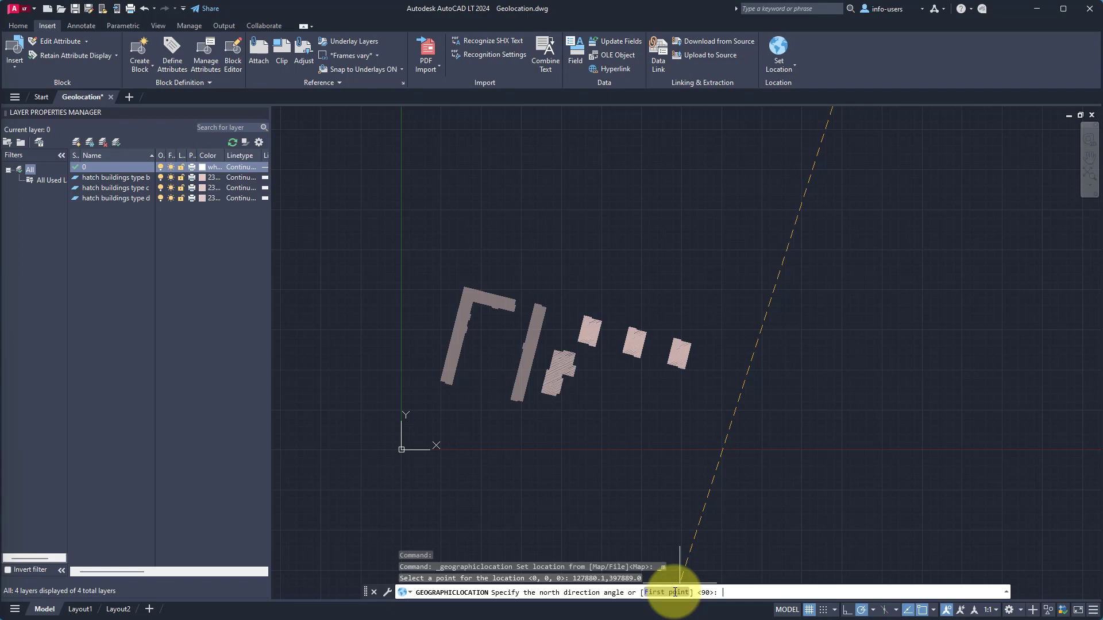
key(Return)
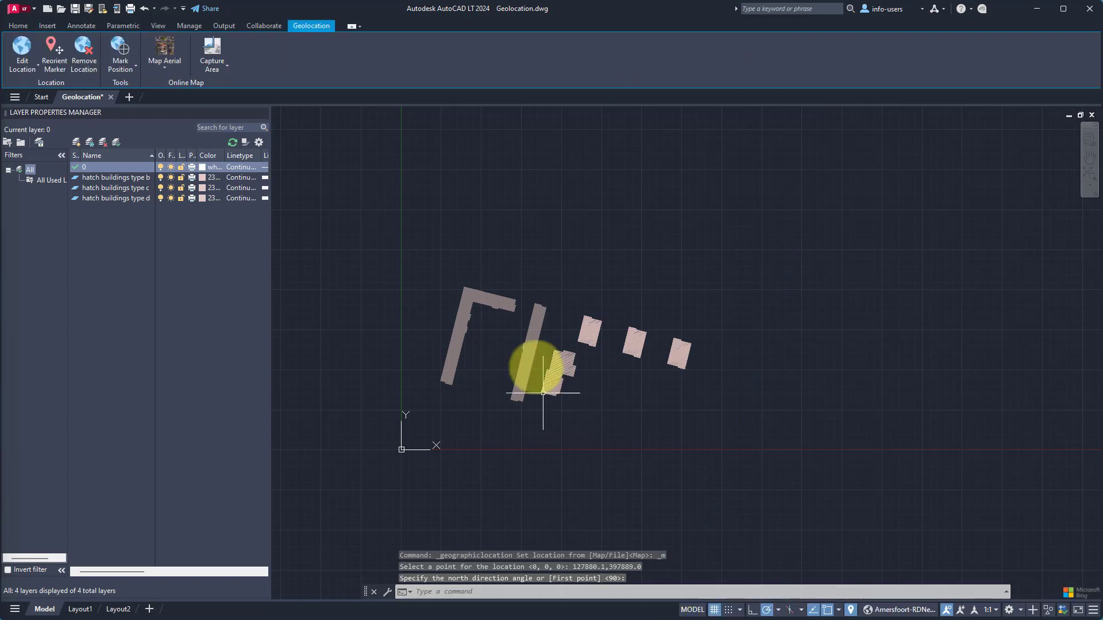
Step: Check the aerial map loads beneath the drawing, then return to the building hatches to select them
scroll(537, 313, down, 10)
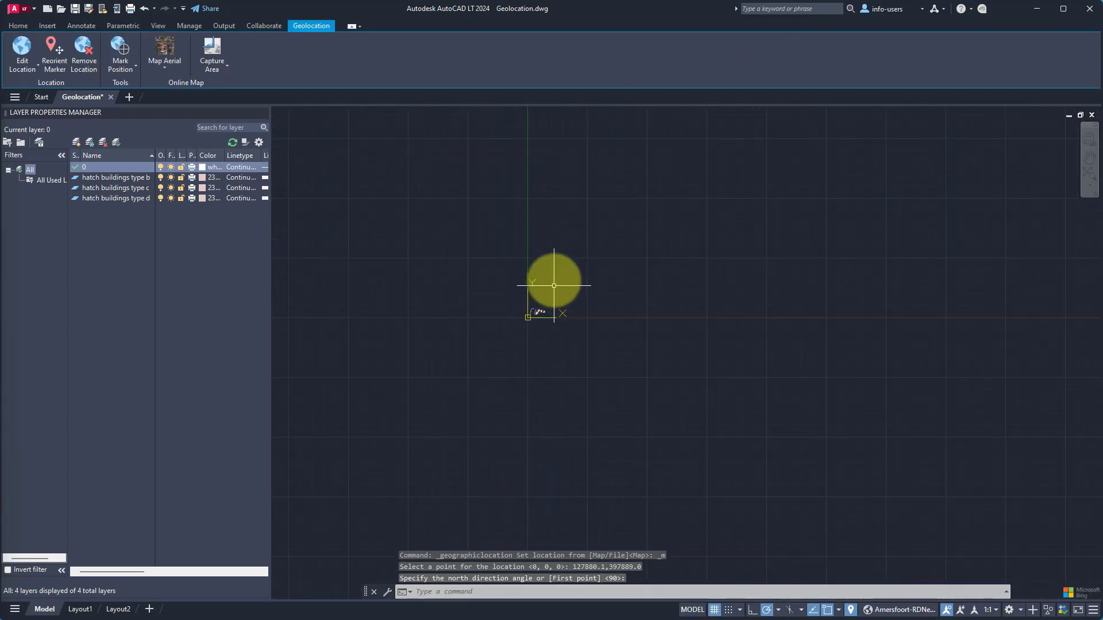
middle_drag(552, 275, 524, 431)
middle_drag(557, 334, 524, 406)
middle_drag(608, 217, 553, 342)
scroll(554, 342, down, 4)
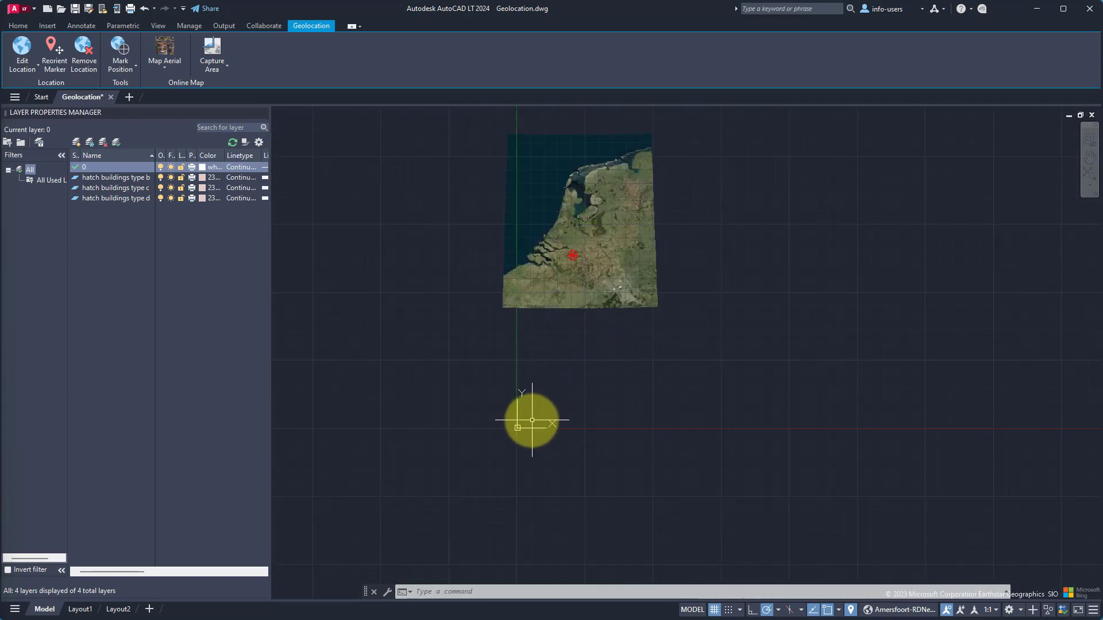
scroll(531, 421, up, 2)
scroll(524, 401, up, 3)
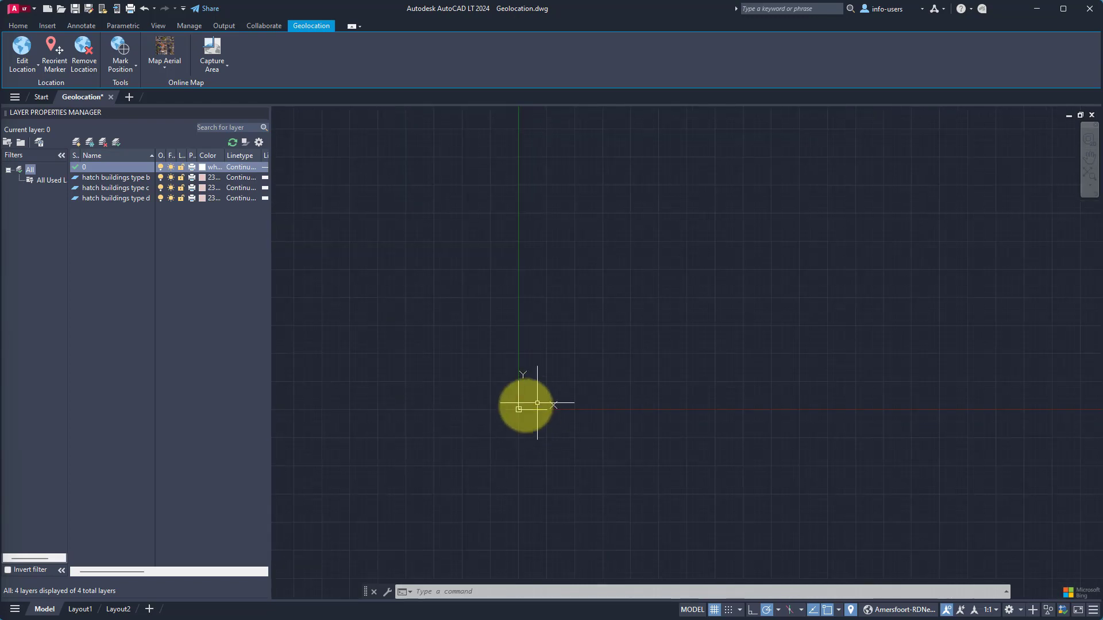
scroll(476, 415, up, 6)
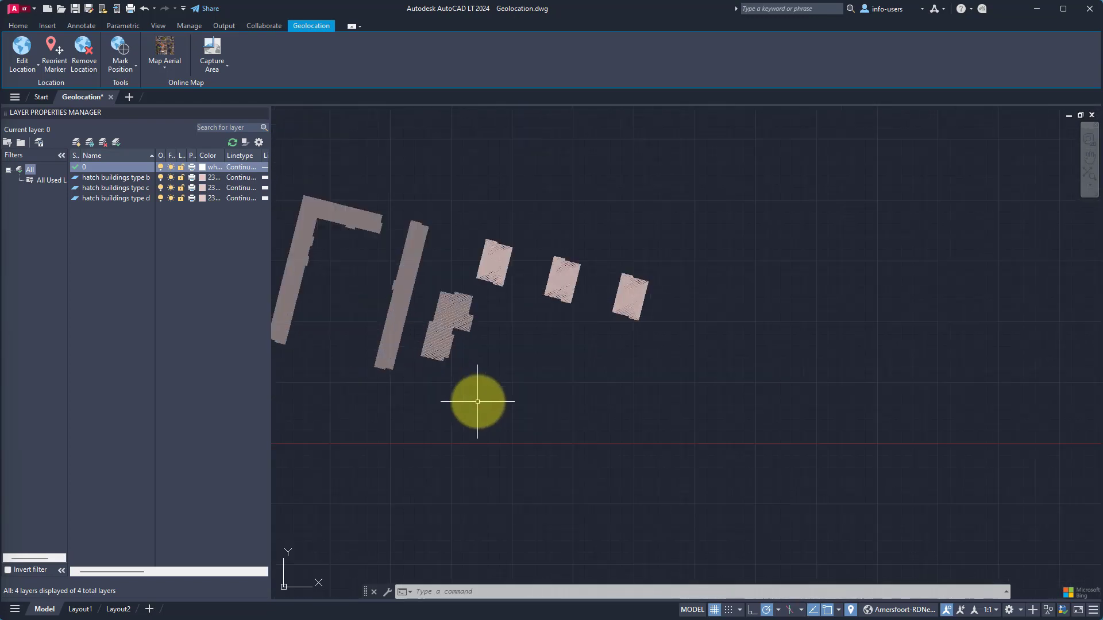
middle_drag(475, 398, 593, 434)
scroll(641, 445, down, 2)
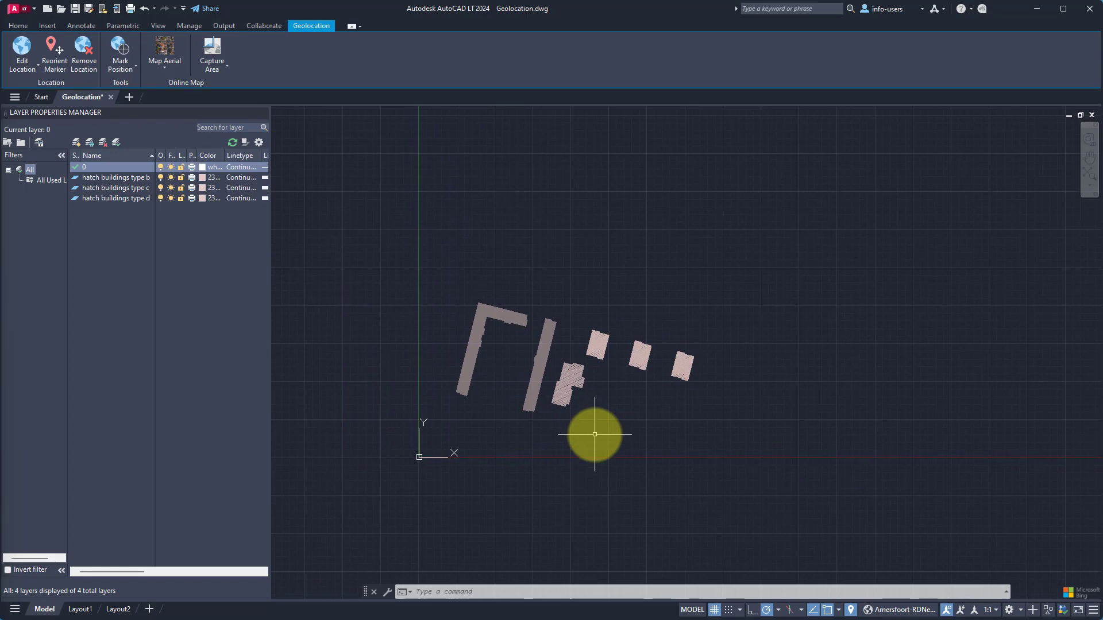
click(431, 247)
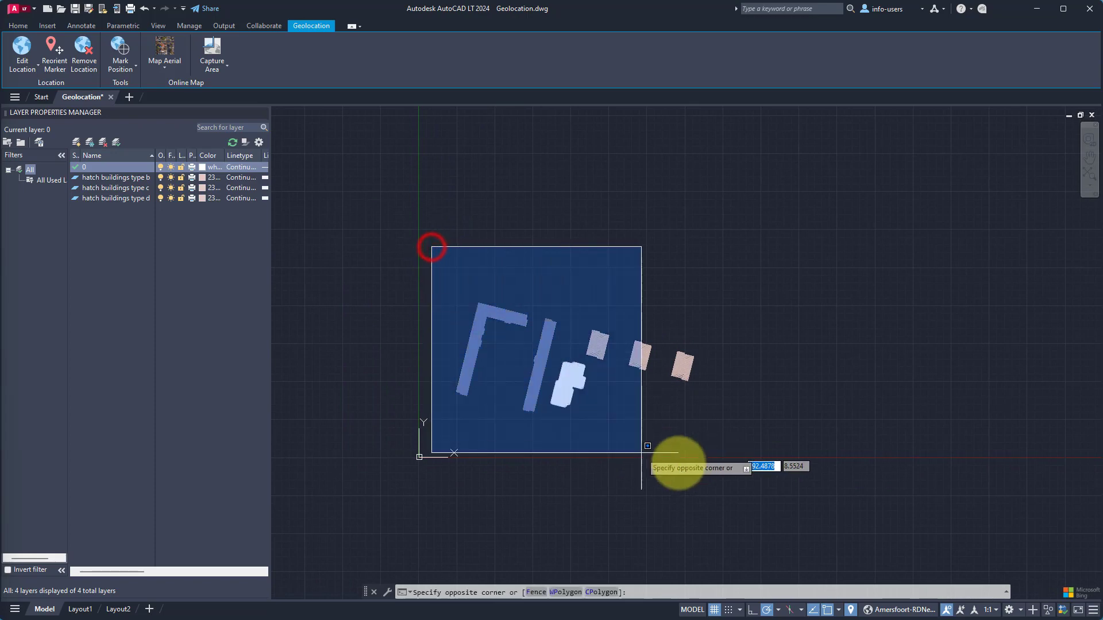
Step: Move the selected building hatches onto the forest on the aerial map, then start saving as DXF
click(748, 467)
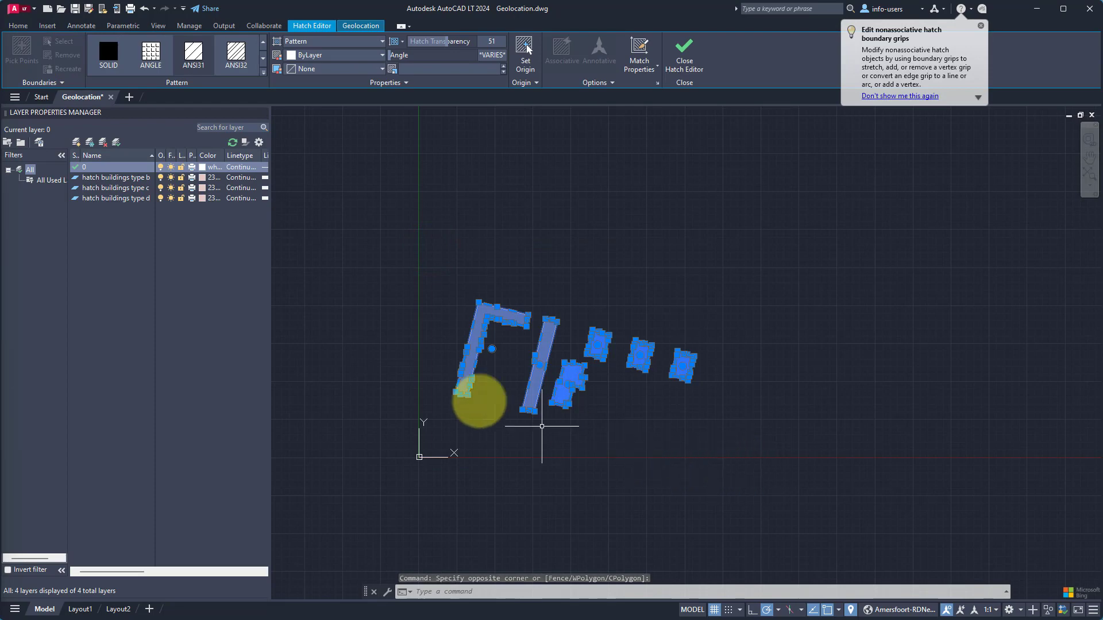
click(23, 26)
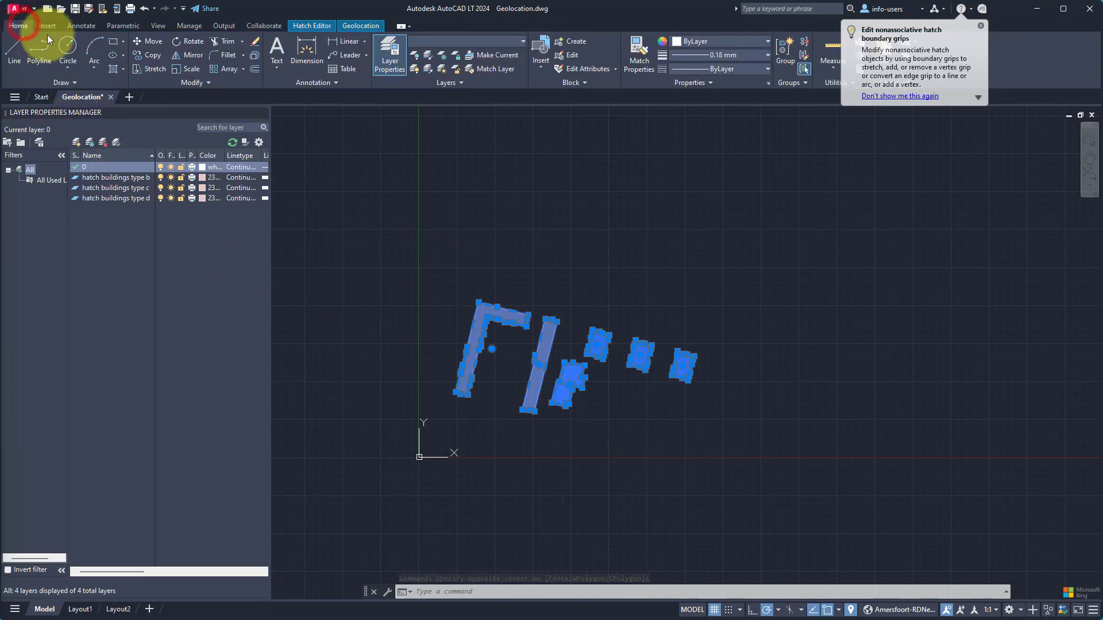
click(150, 44)
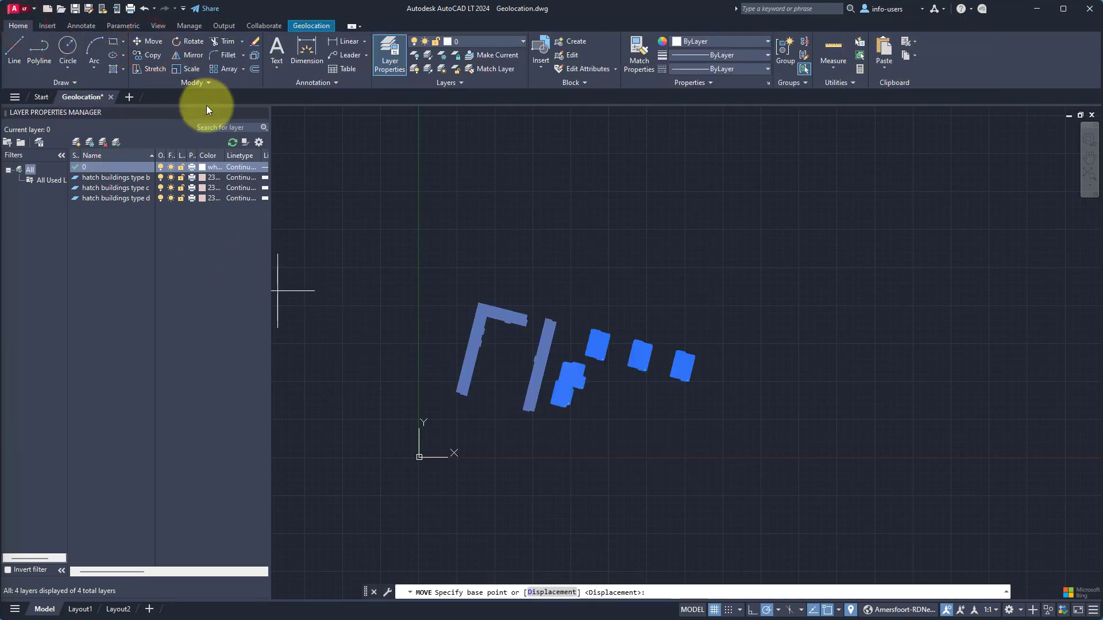
click(544, 337)
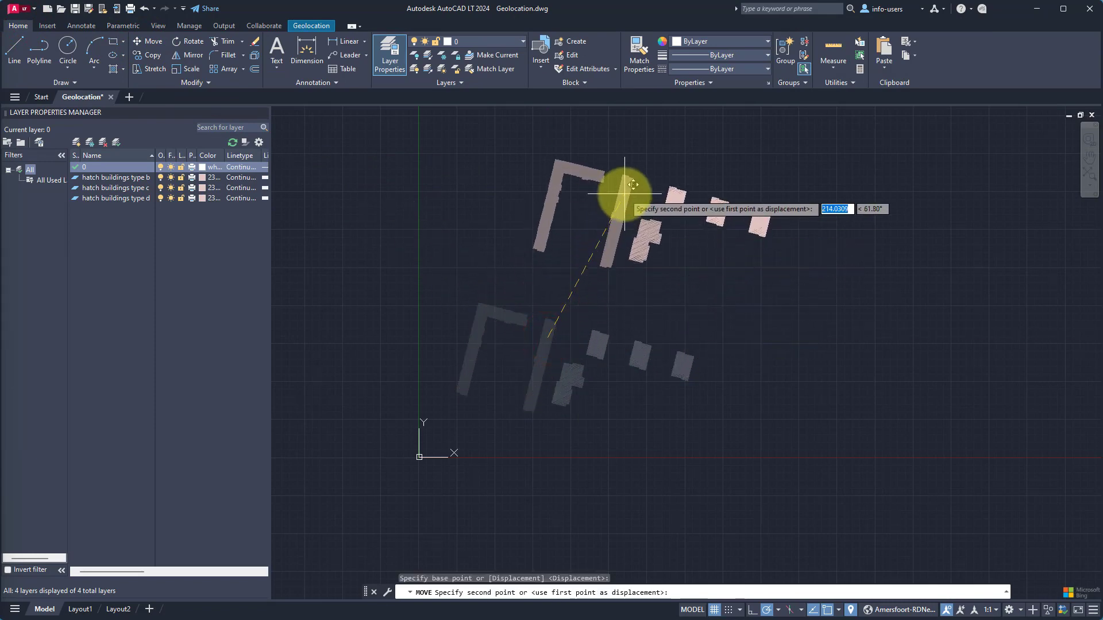
scroll(613, 216, down, 8)
mouse_move(614, 206)
middle_down()
mouse_move(414, 480)
mouse_move(547, 216)
mouse_move(534, 288)
mouse_move(439, 431)
mouse_move(485, 246)
mouse_move(483, 379)
middle_up()
scroll(485, 310, up, 10)
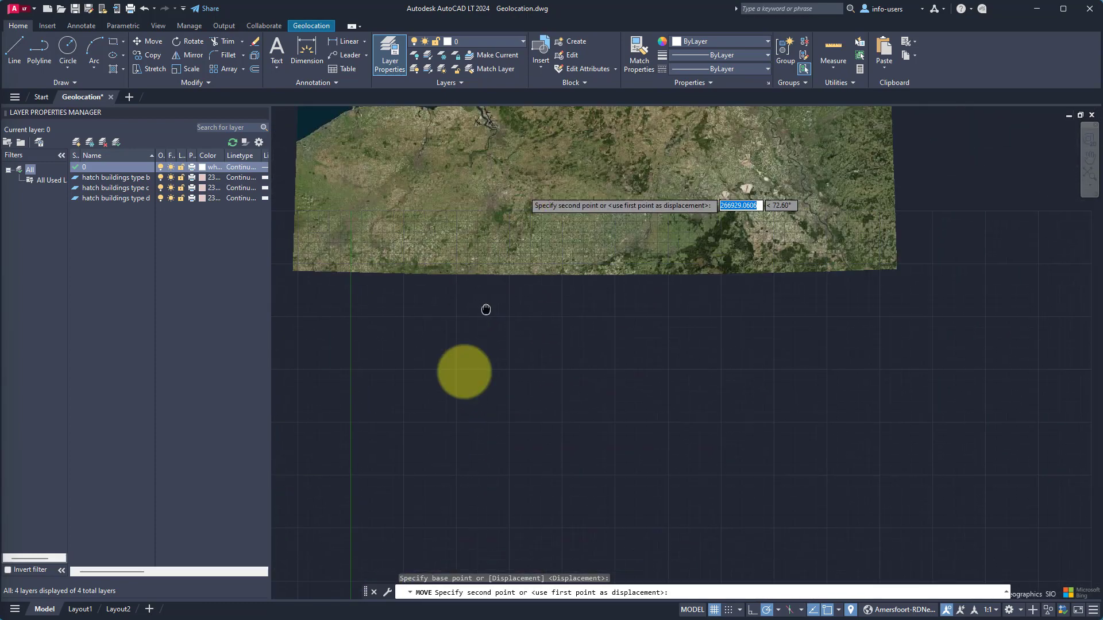
scroll(523, 192, up, 10)
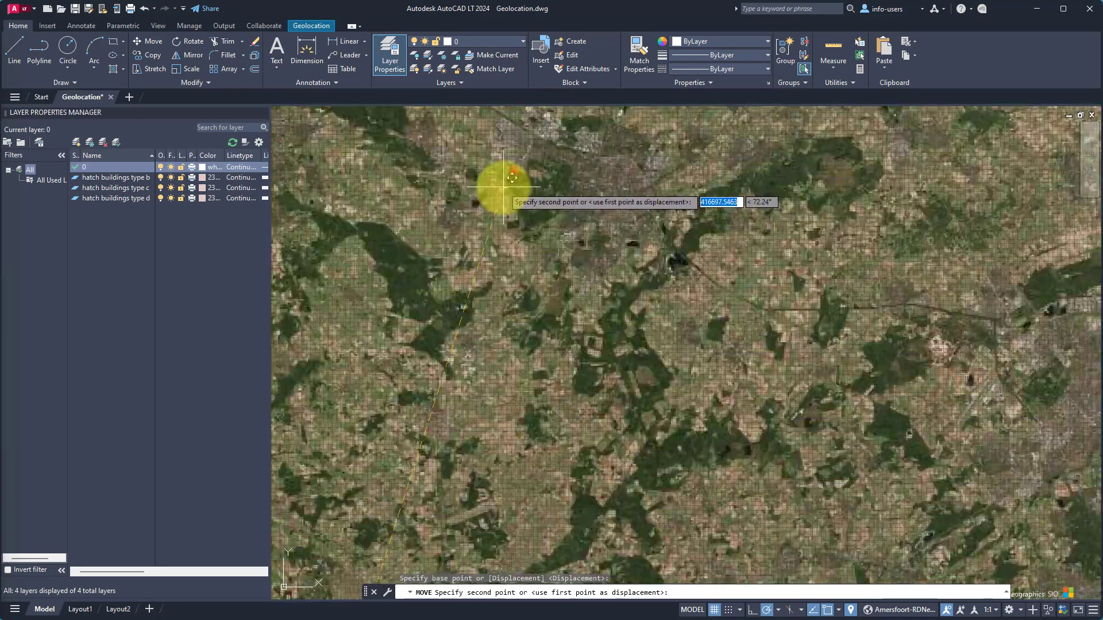
scroll(468, 419, down, 10)
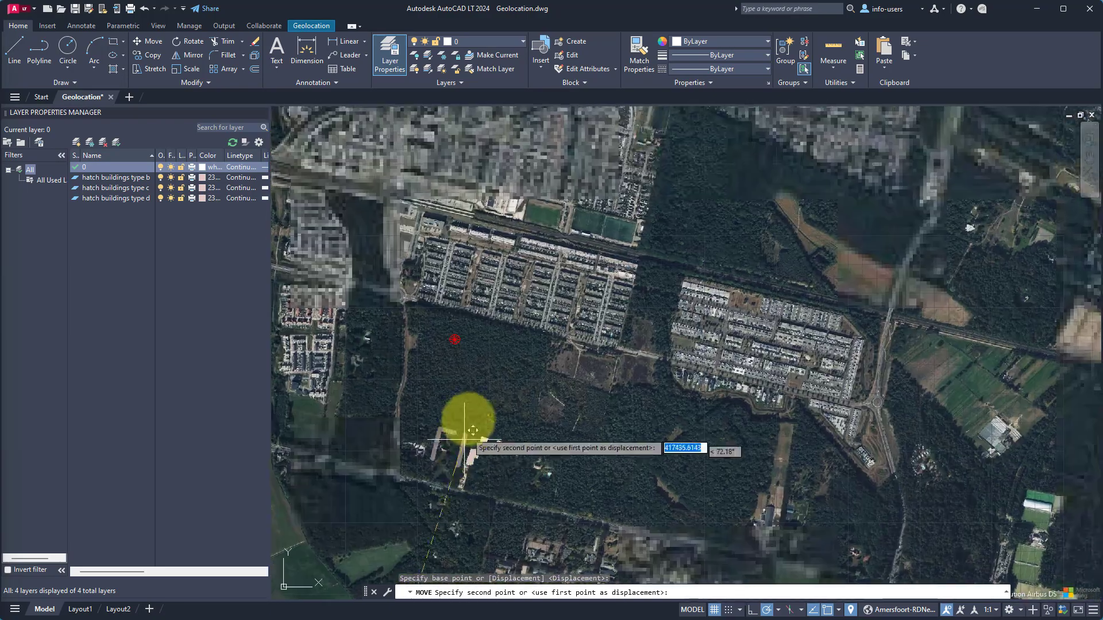
scroll(468, 357, up, 5)
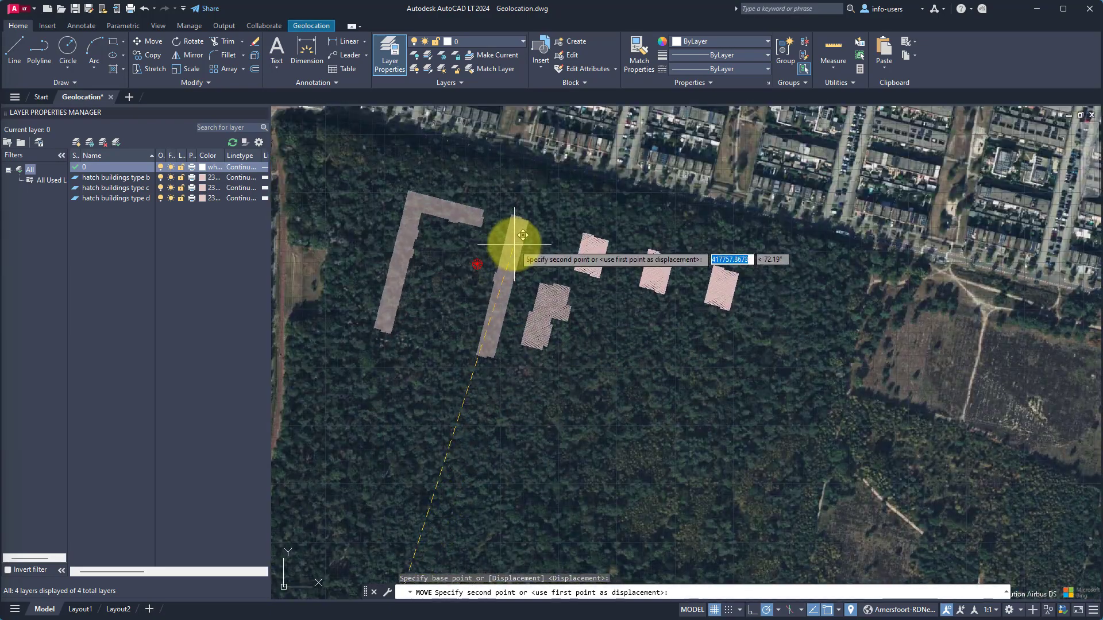
click(514, 242)
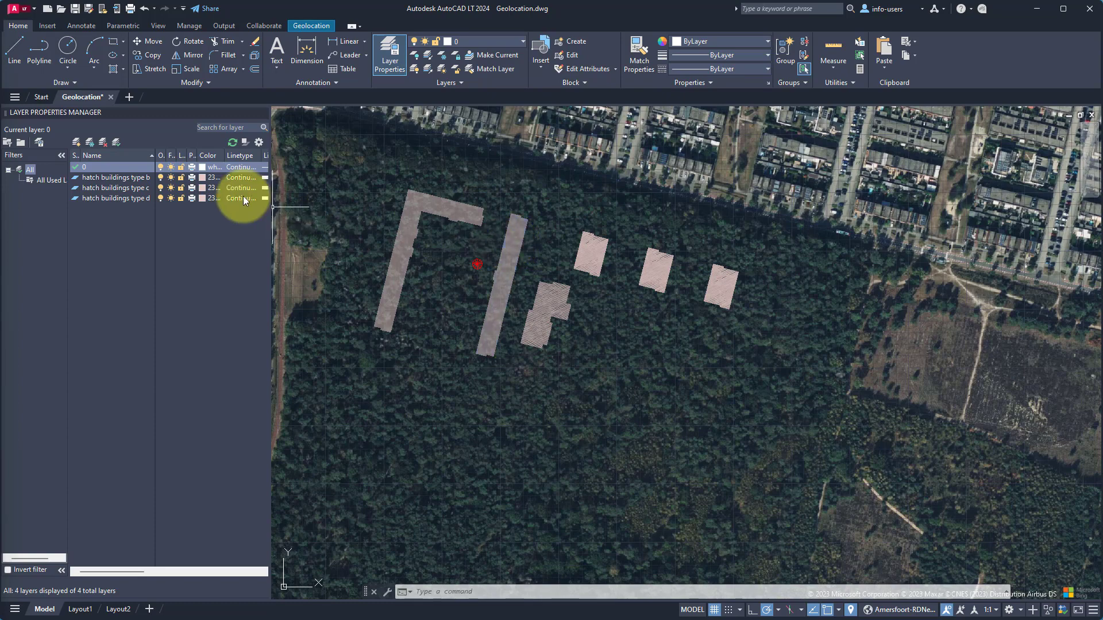
click(89, 11)
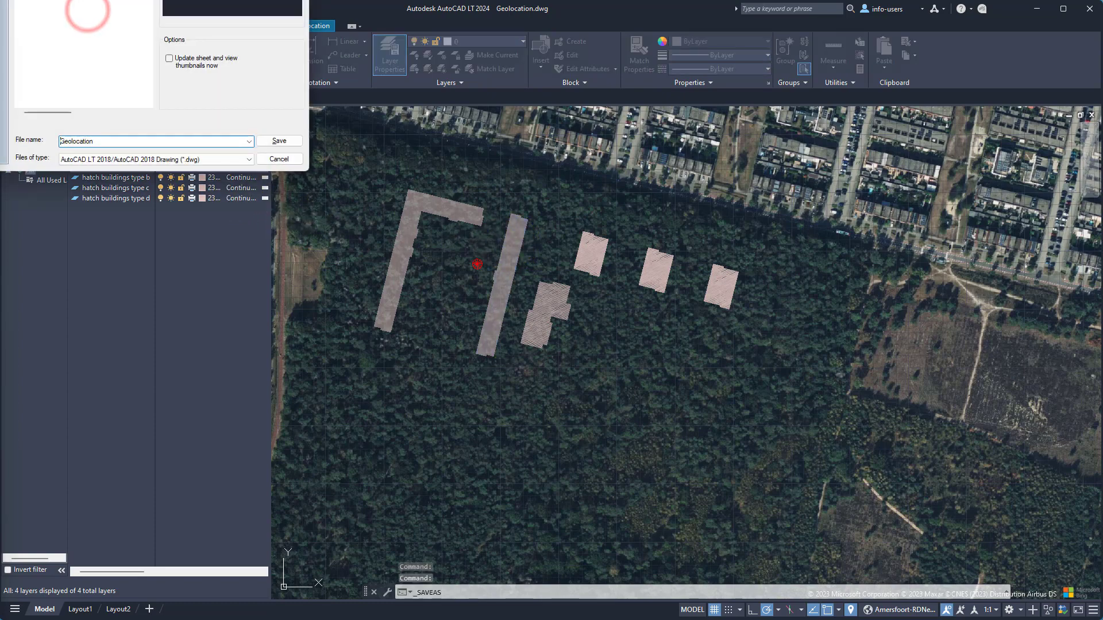
click(750, 410)
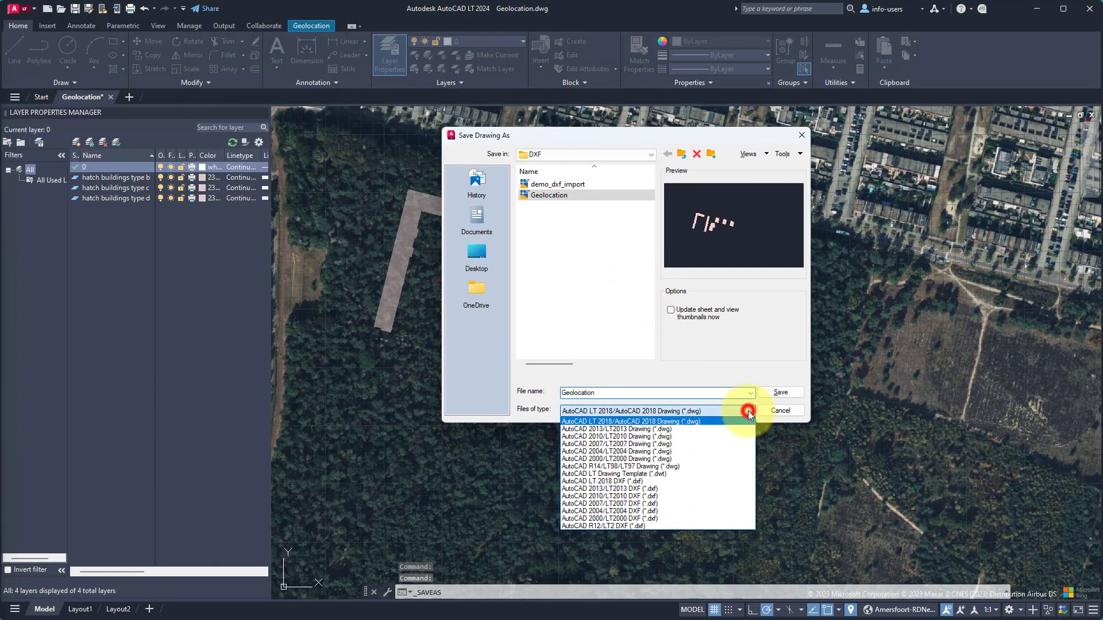